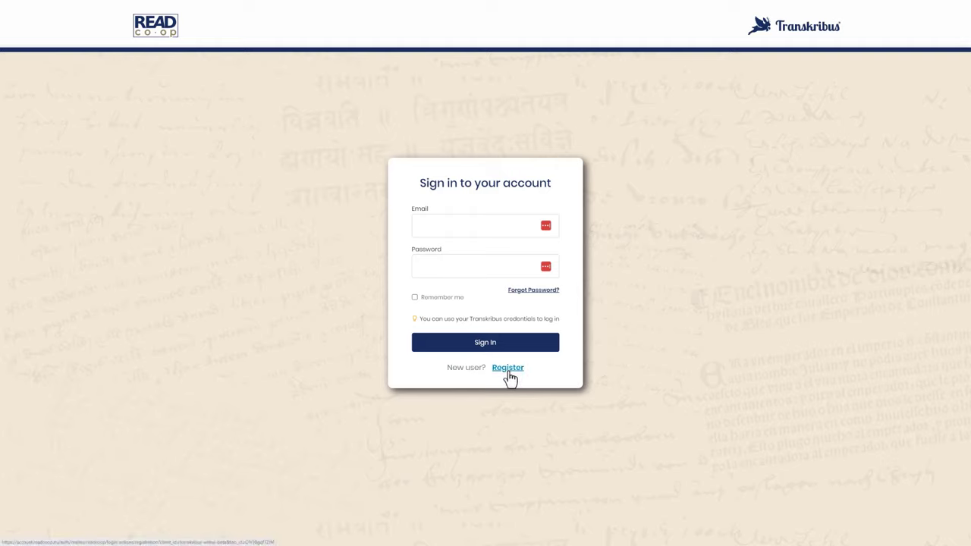
Step: Switch from the sign-in box to the registration form to create a new Transkribus account
click(509, 369)
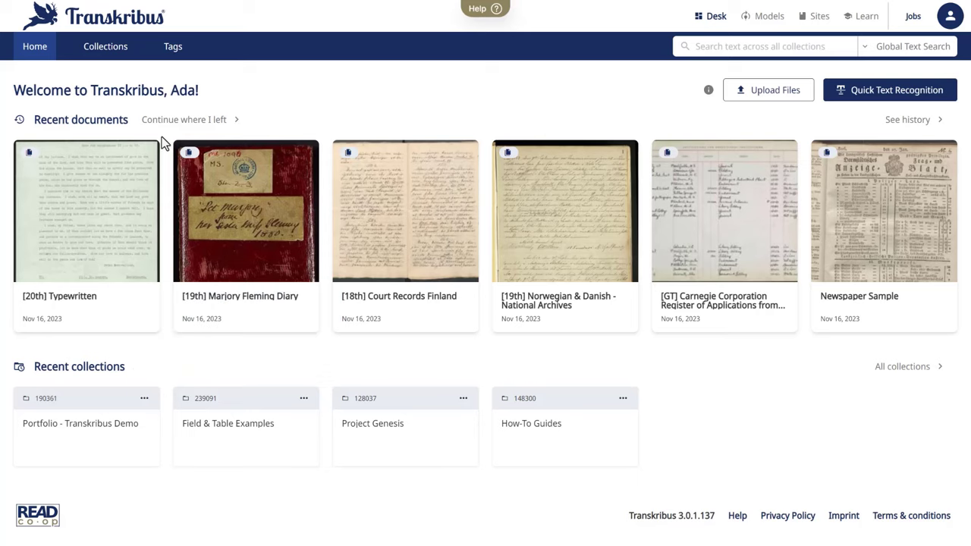
Step: Browse the collections list, then check which model types the Models dashboard can train
click(112, 56)
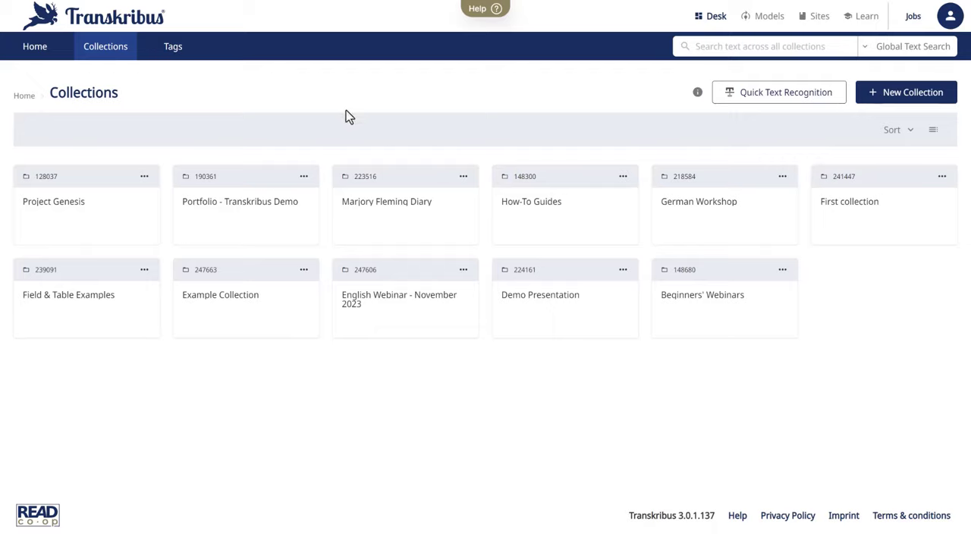
click(763, 18)
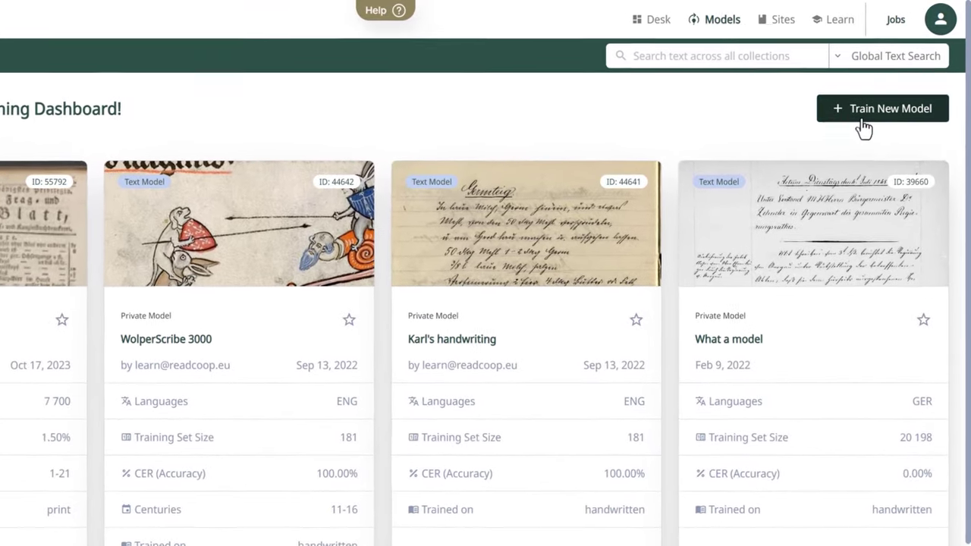
click(874, 96)
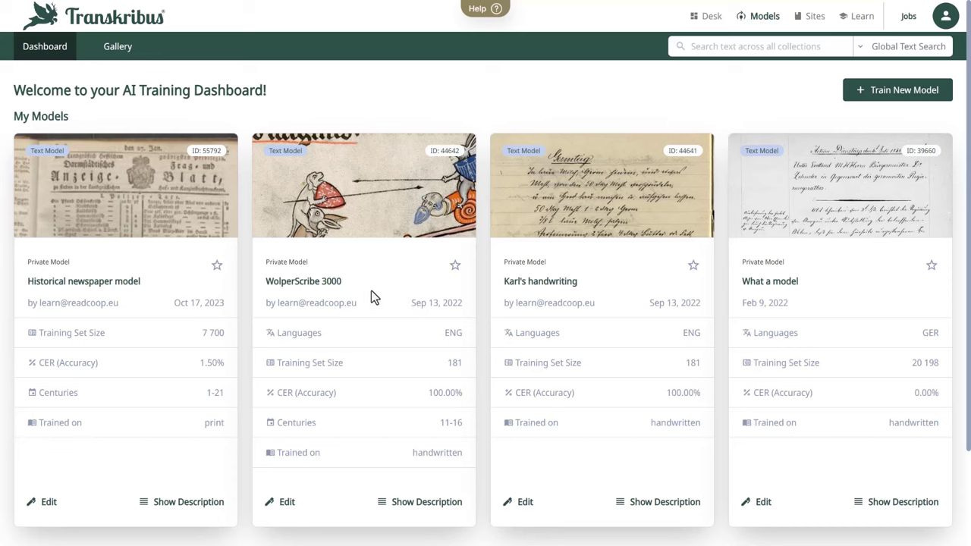
Step: Scroll through the public Models Gallery, then go to the Sites overview
click(118, 48)
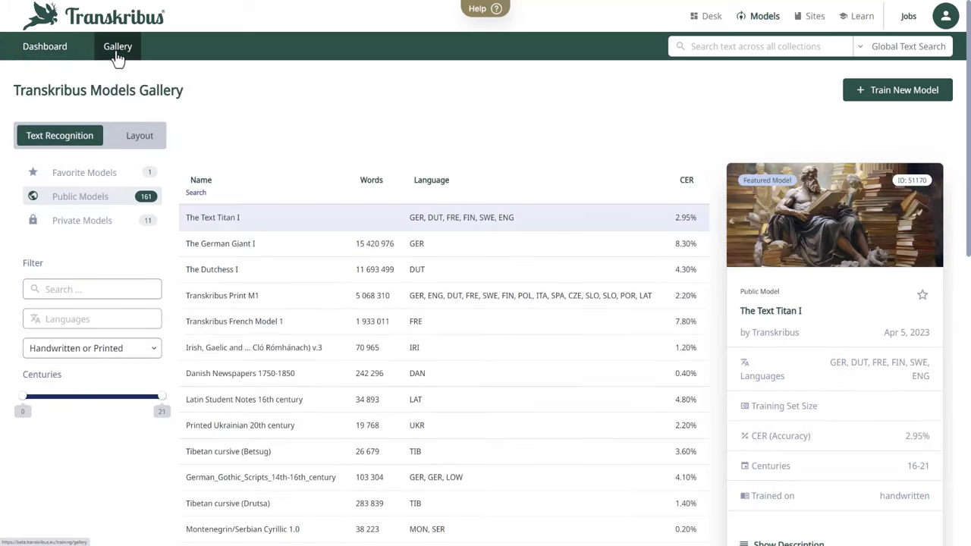
scroll(485, 303, down, 2)
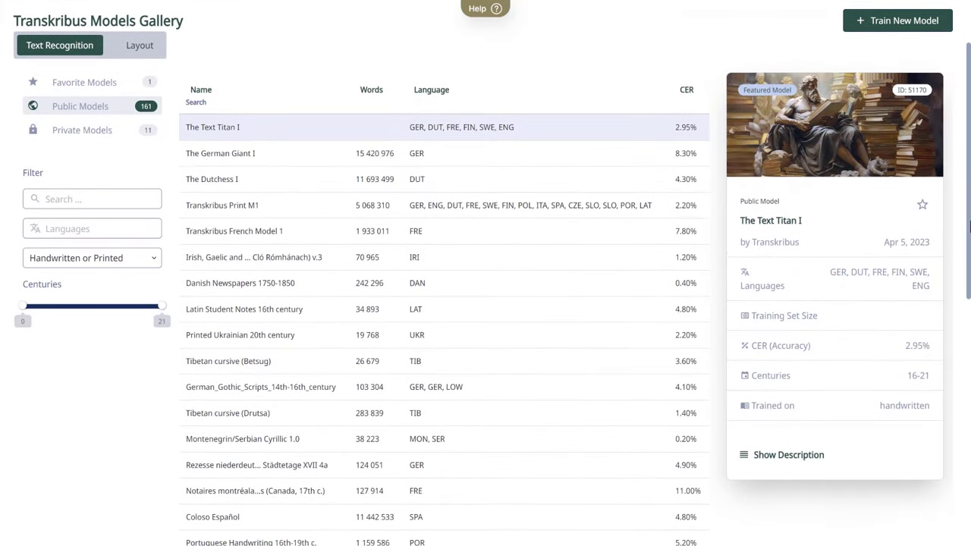
drag(970, 224, 970, 175)
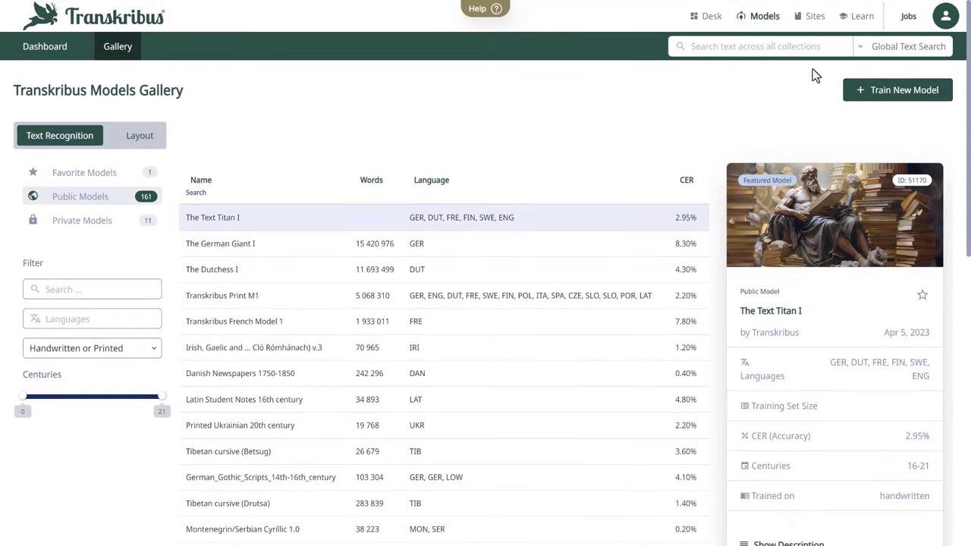
click(808, 21)
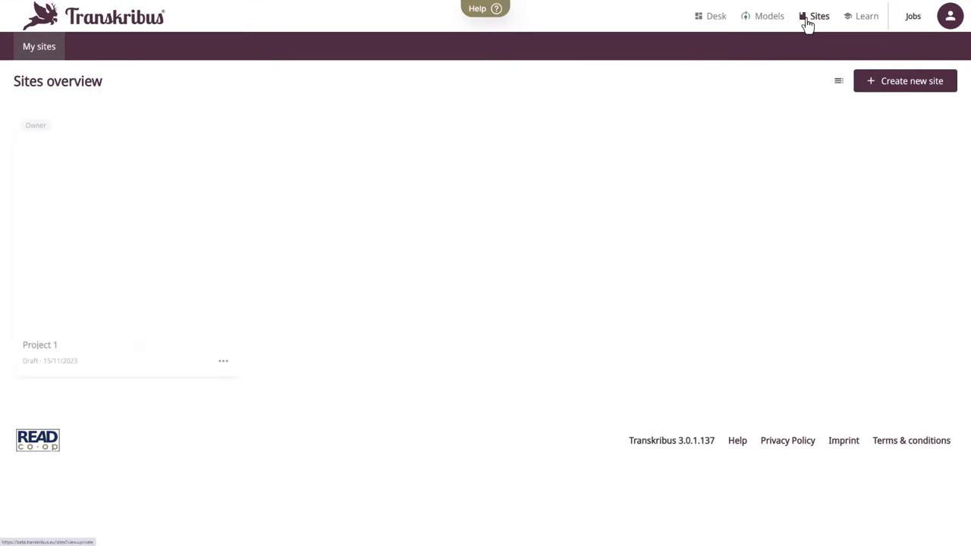
Step: Preview the Project 1 site's home page, then its Explore and Search pages
click(183, 204)
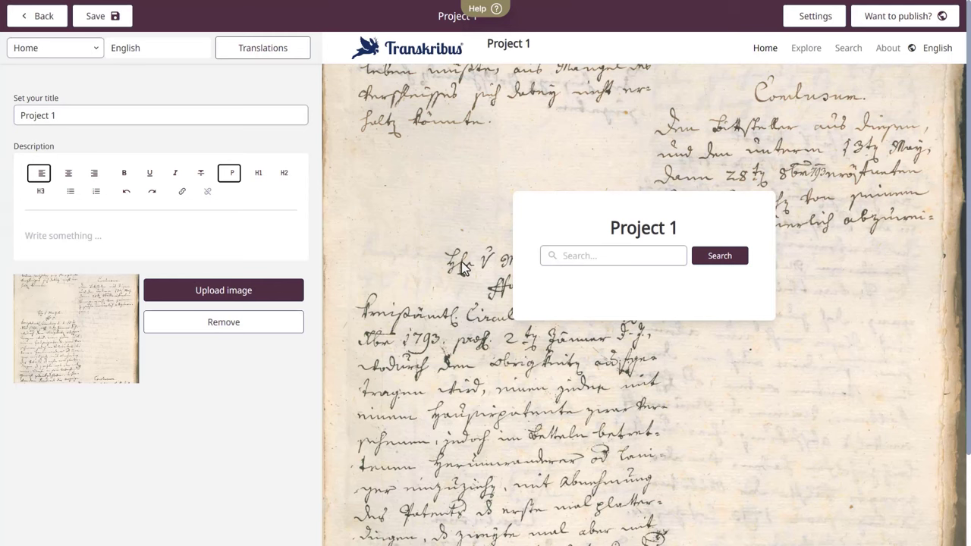
click(797, 60)
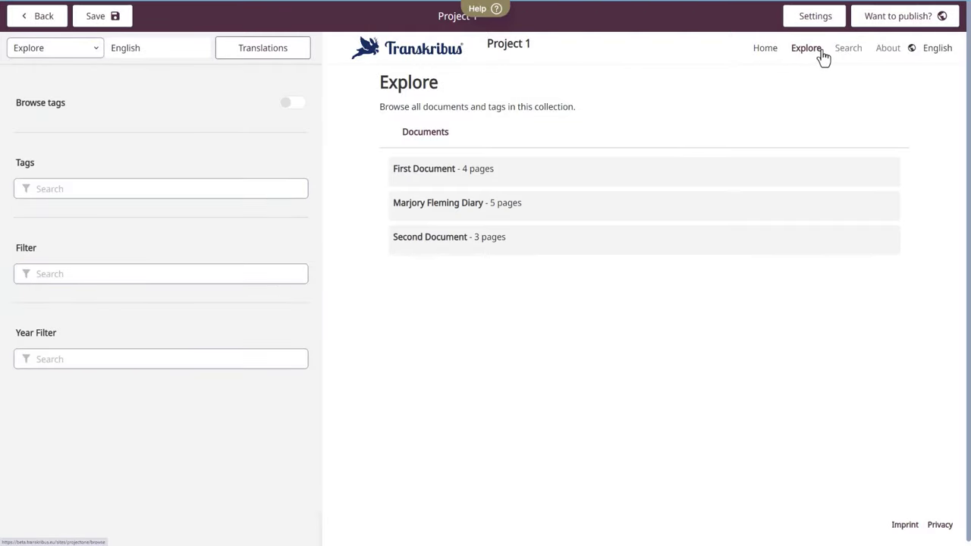
click(846, 57)
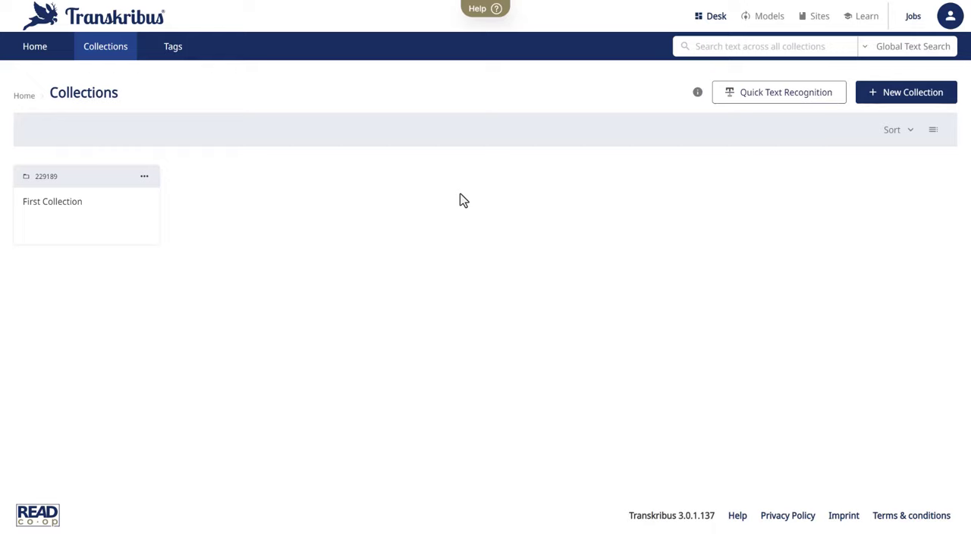
Step: Open First Document in First Collection and view the actions for page 3, then return to the collection
click(110, 215)
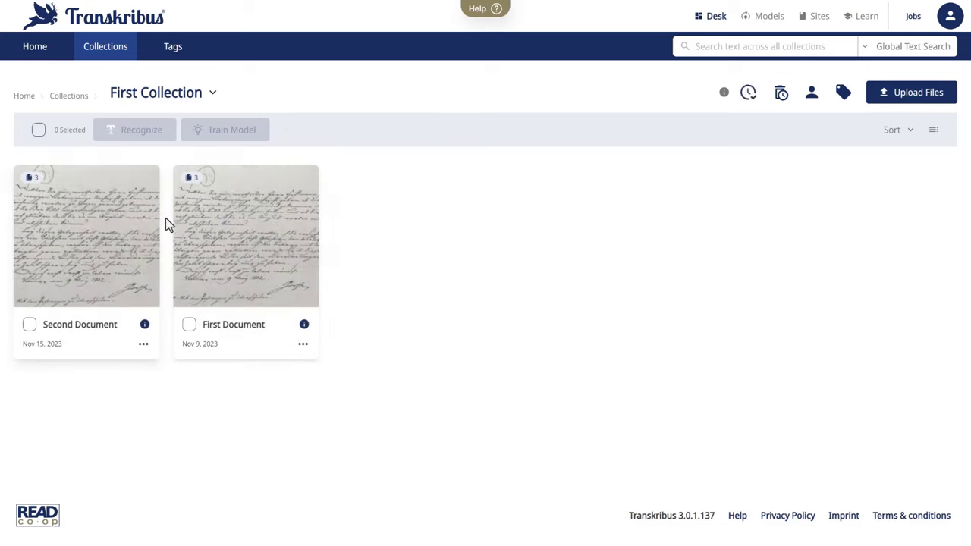
click(289, 242)
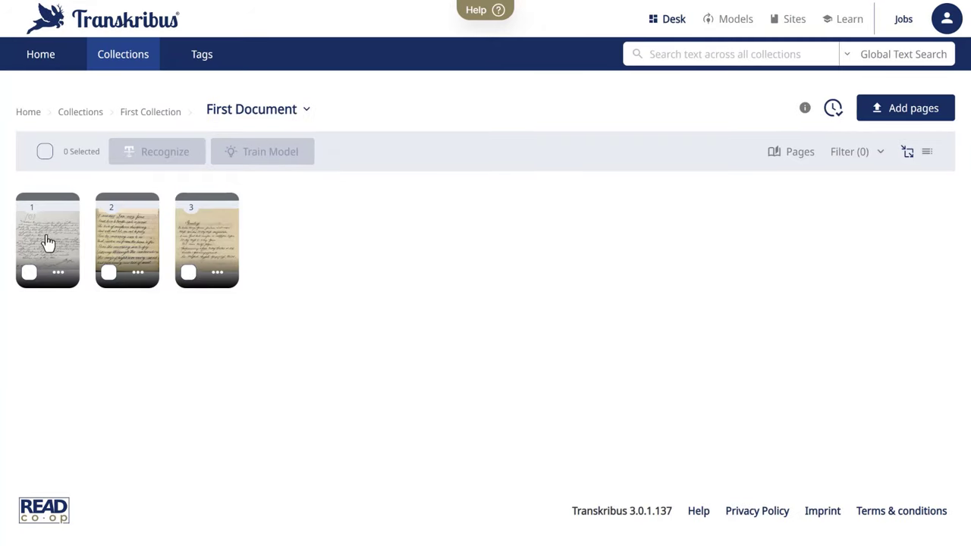
click(189, 272)
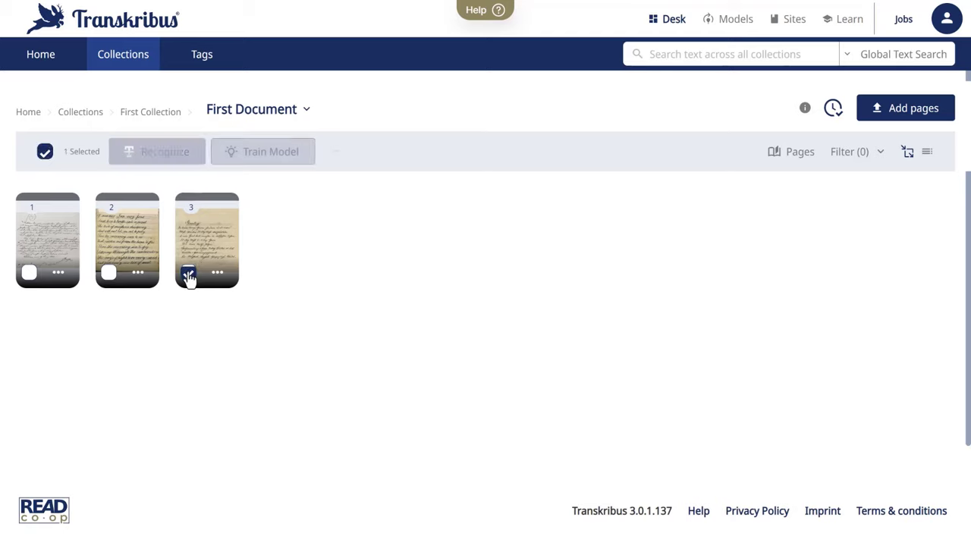
click(336, 154)
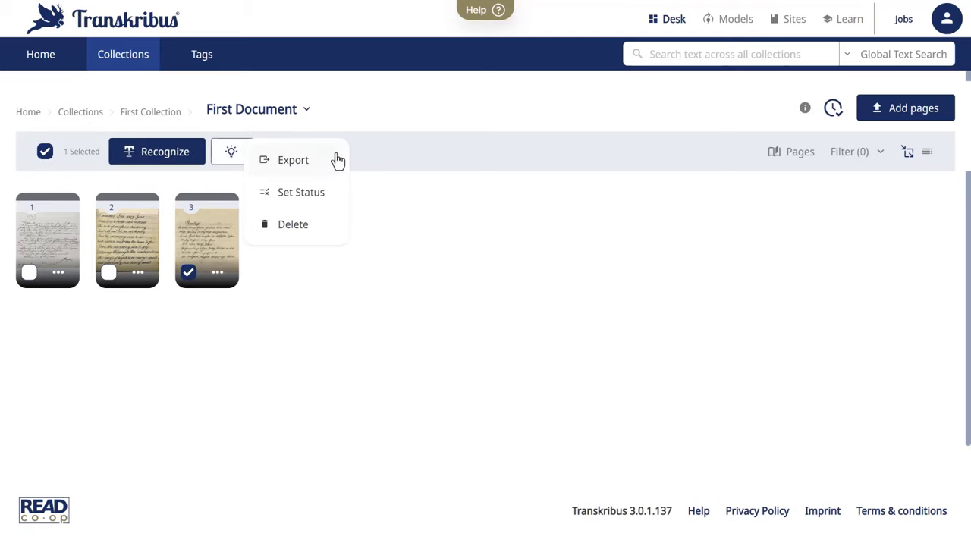
click(169, 114)
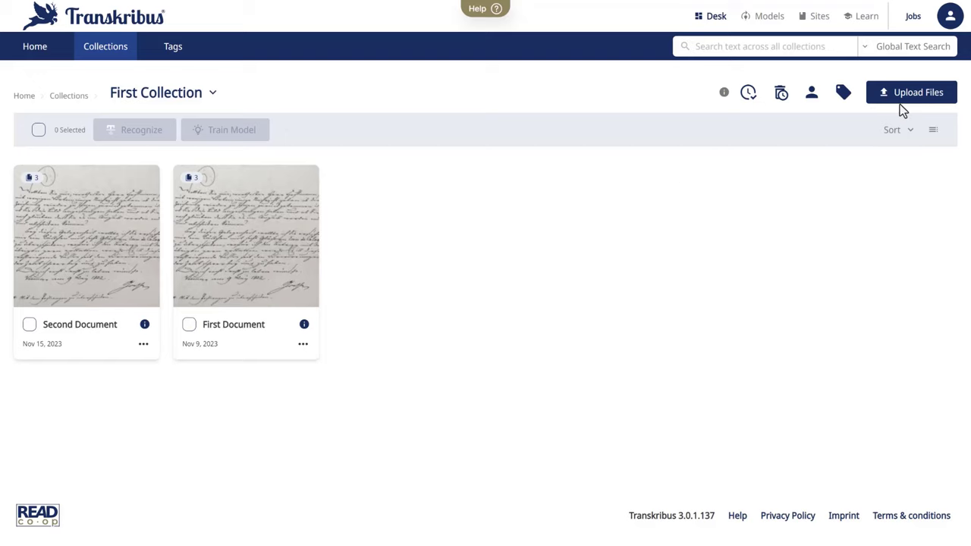
Step: Upload the five diary page images as document 'Marjory Fleming Diary' and open it
click(903, 97)
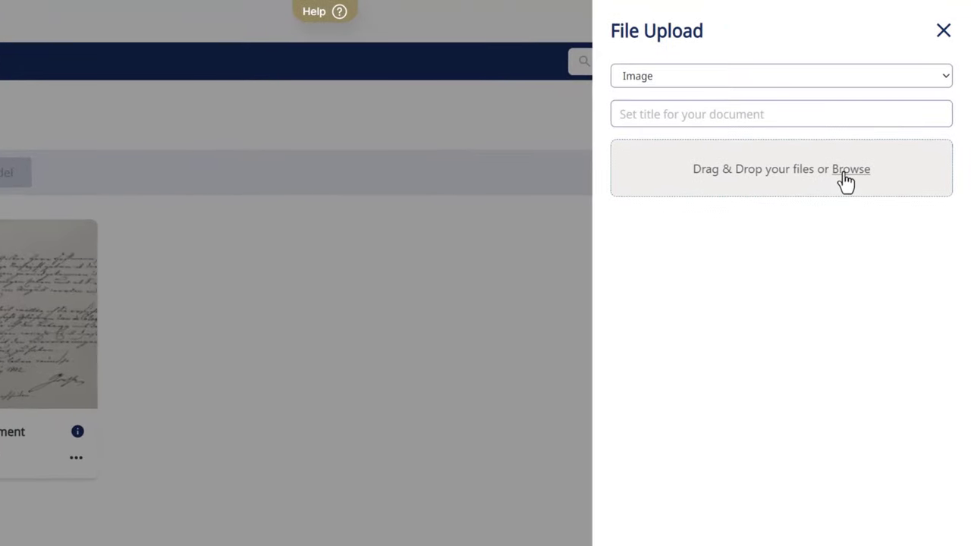
click(846, 182)
drag(66, 86, 773, 184)
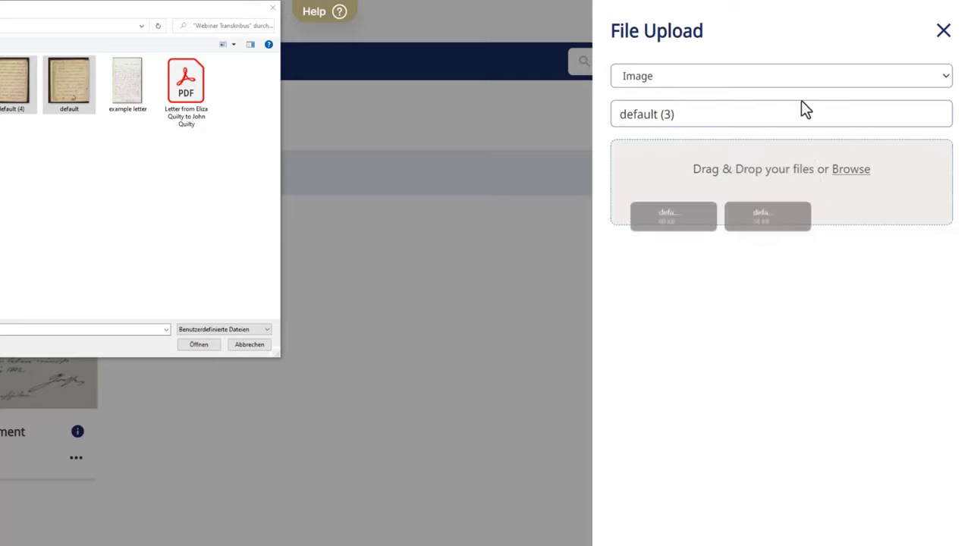
drag(801, 106, 538, 124)
text(Marjory Fleming Diary)
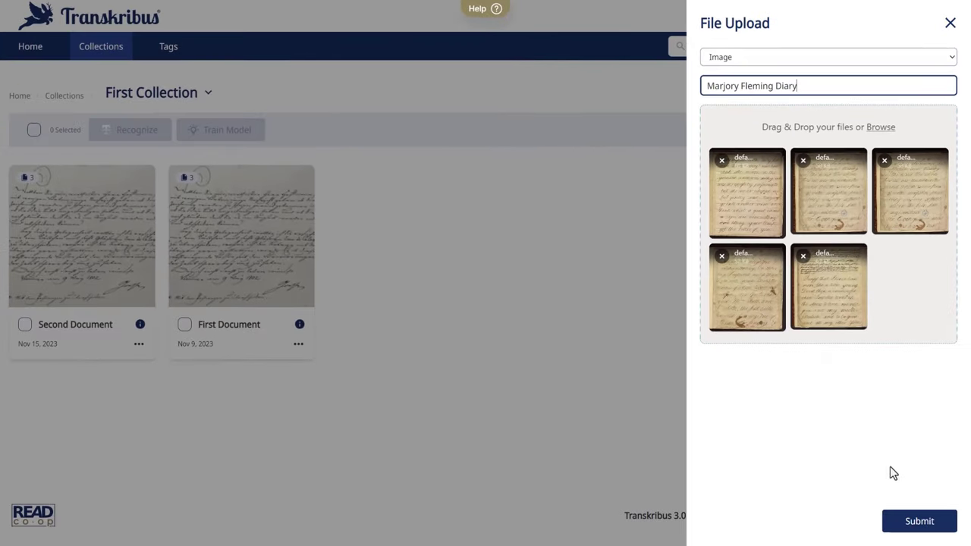
click(911, 522)
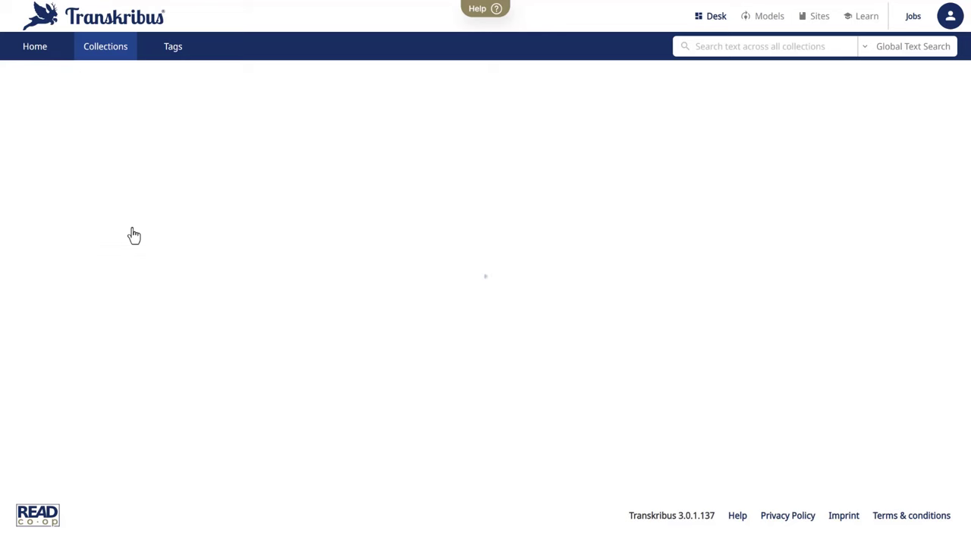
click(270, 260)
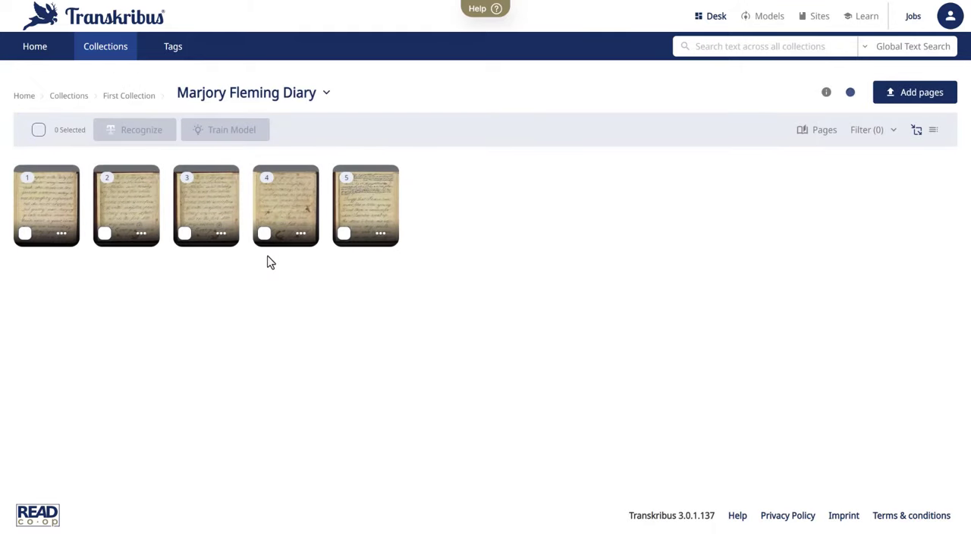
Step: Run text recognition on diary pages 1 and 2 with The Text Titan I model
click(26, 233)
click(104, 233)
click(133, 144)
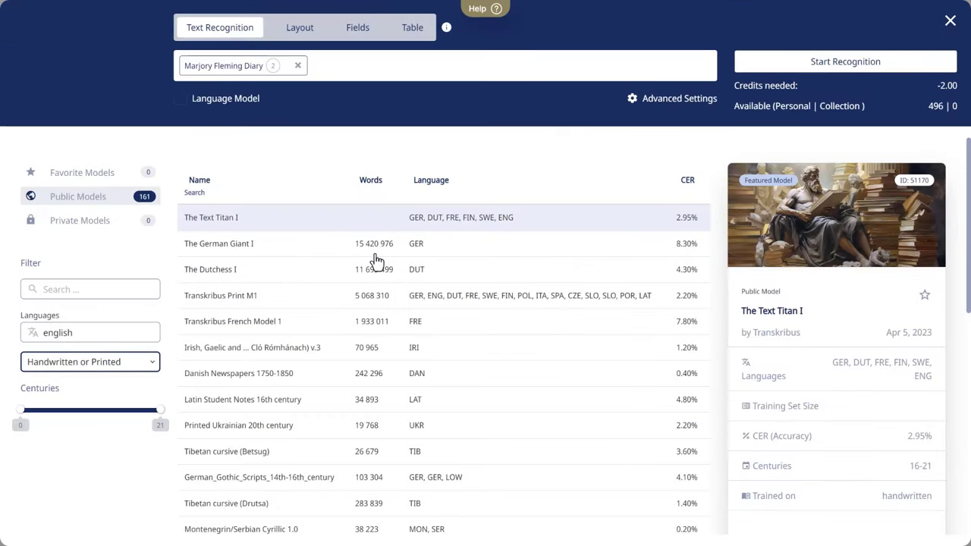
scroll(378, 260, down, 3)
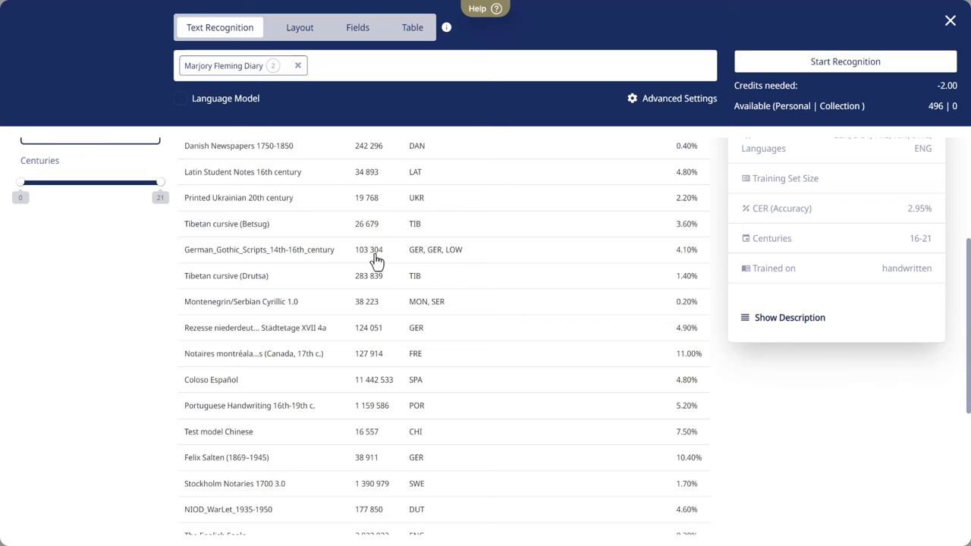
scroll(377, 260, up, 3)
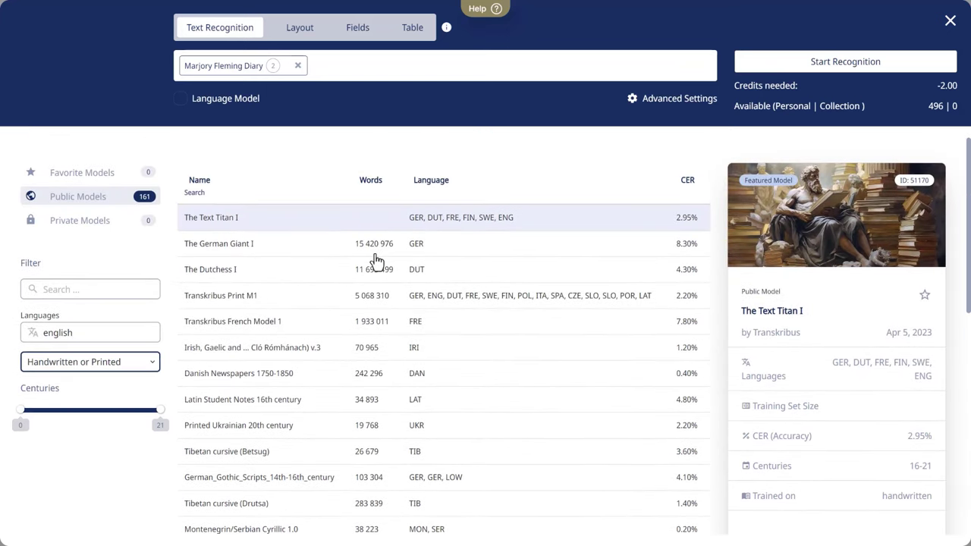
mouse_move(101, 340)
click(841, 70)
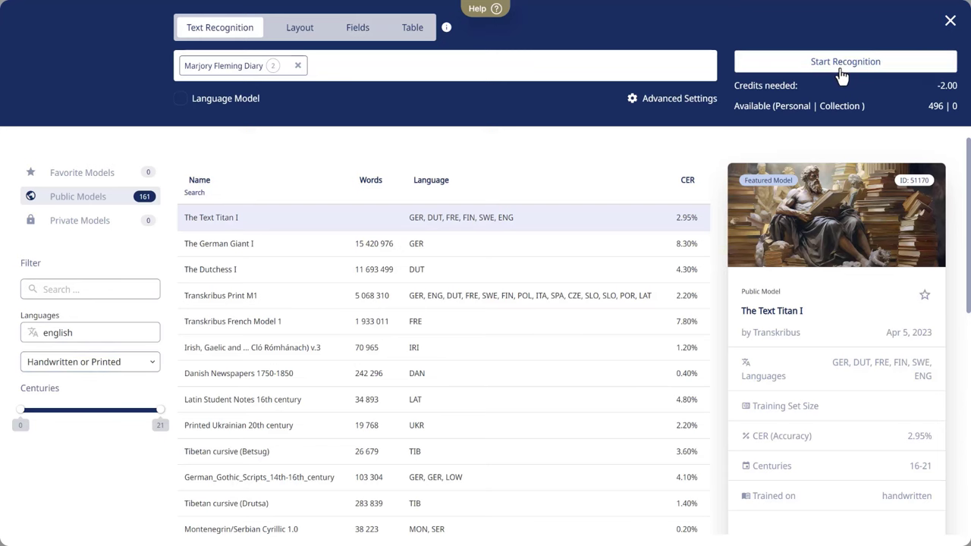
Step: Re-select pages 4 and 3, then show the model types available for training
click(266, 272)
click(266, 272)
click(187, 272)
click(267, 156)
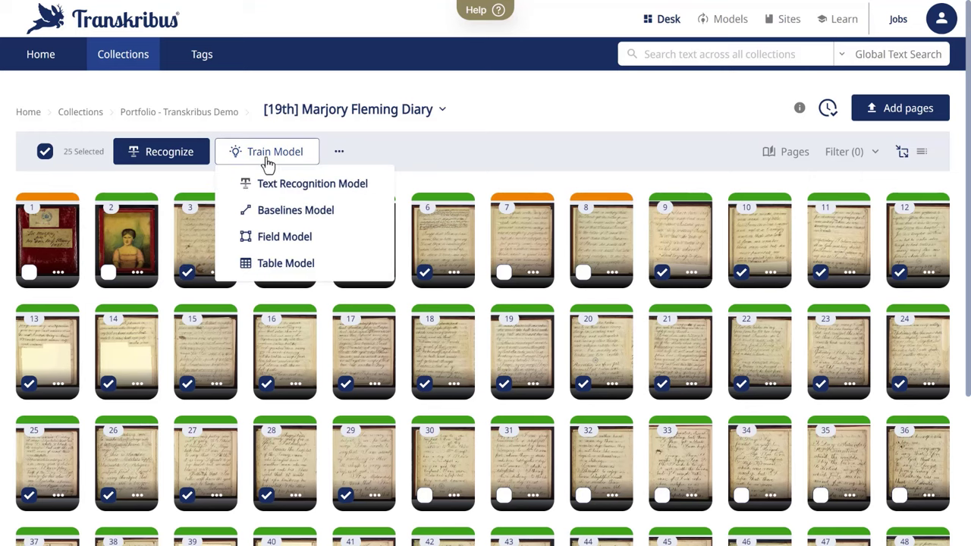
Step: Train text recognition 'Model 1' for English Handwriting on 22 pages with 3 validation pages
click(337, 190)
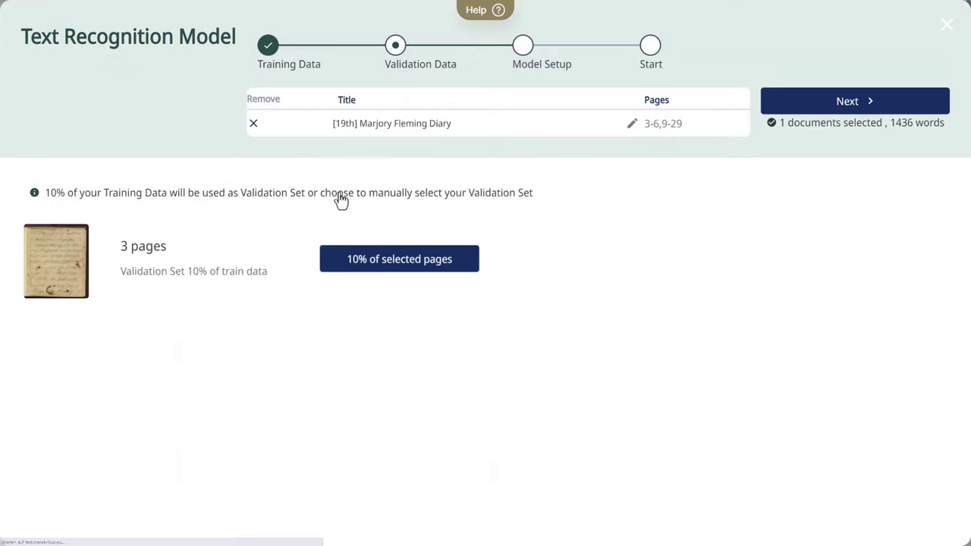
click(809, 107)
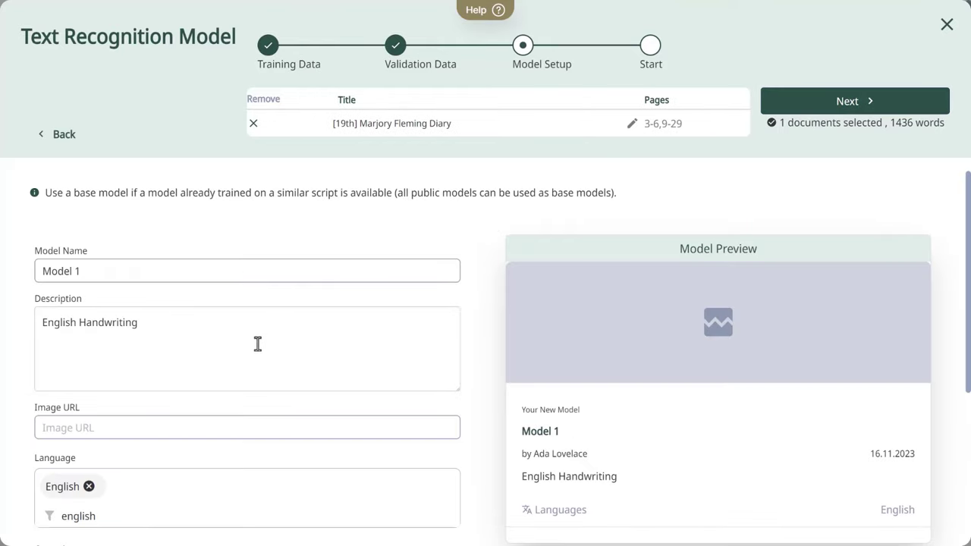
click(838, 103)
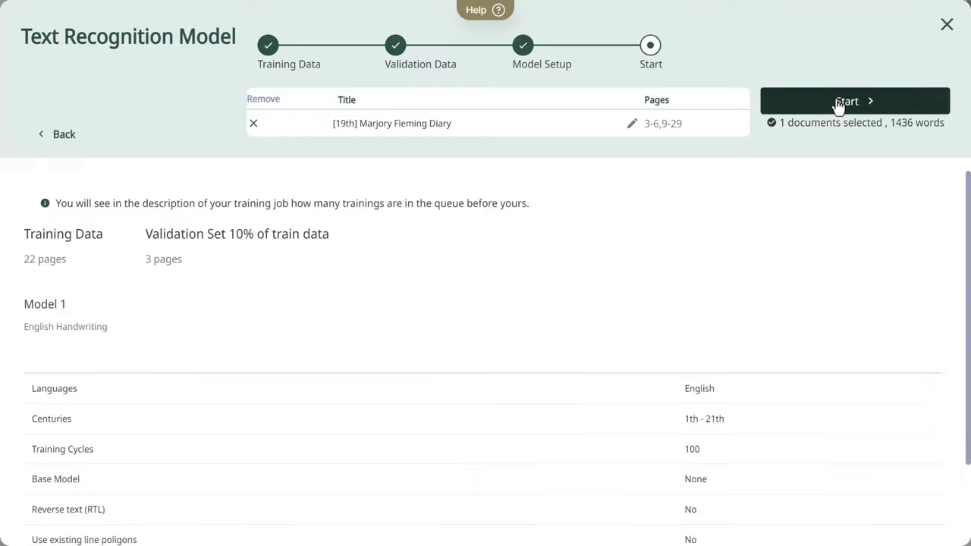
click(839, 103)
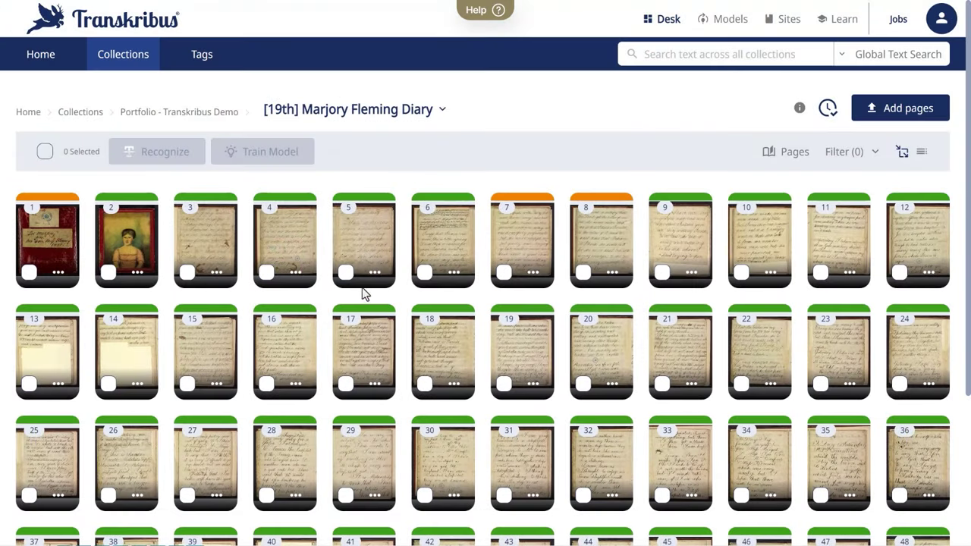
Step: On page 4, correct 'heartea' to 'hearted' at the end of line 5
click(301, 249)
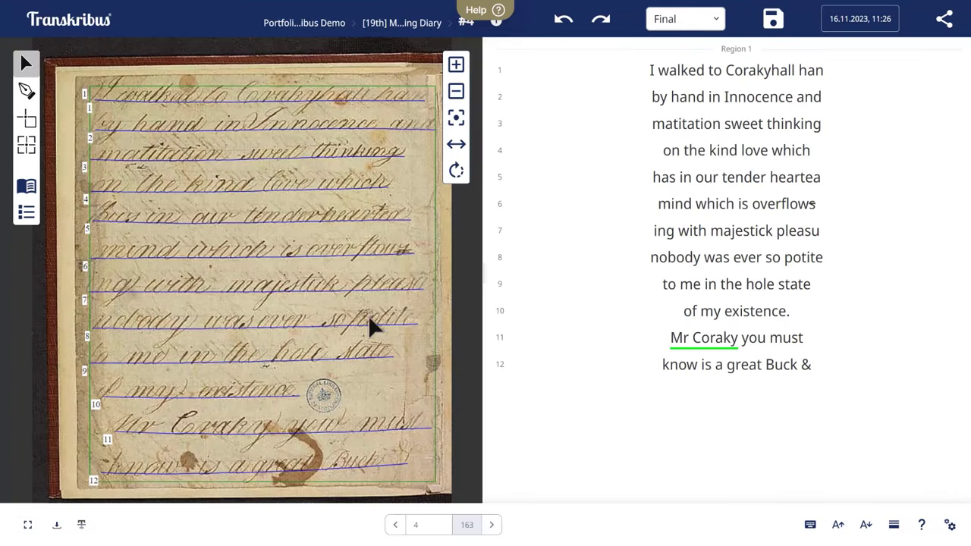
click(836, 177)
key(BackSpace)
text(d)
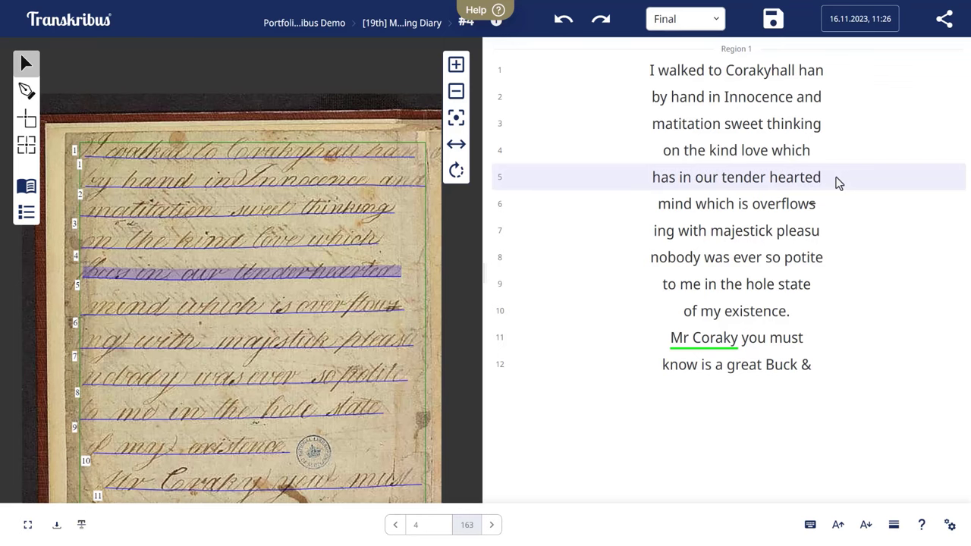
Step: Tag 'Corakyhall' as a place, then return to First Collection
double_click(764, 72)
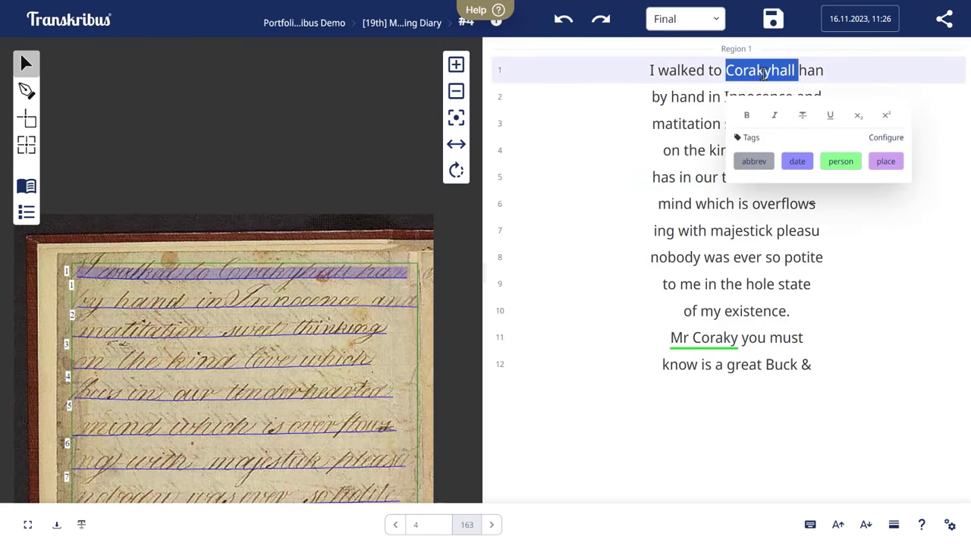
click(883, 162)
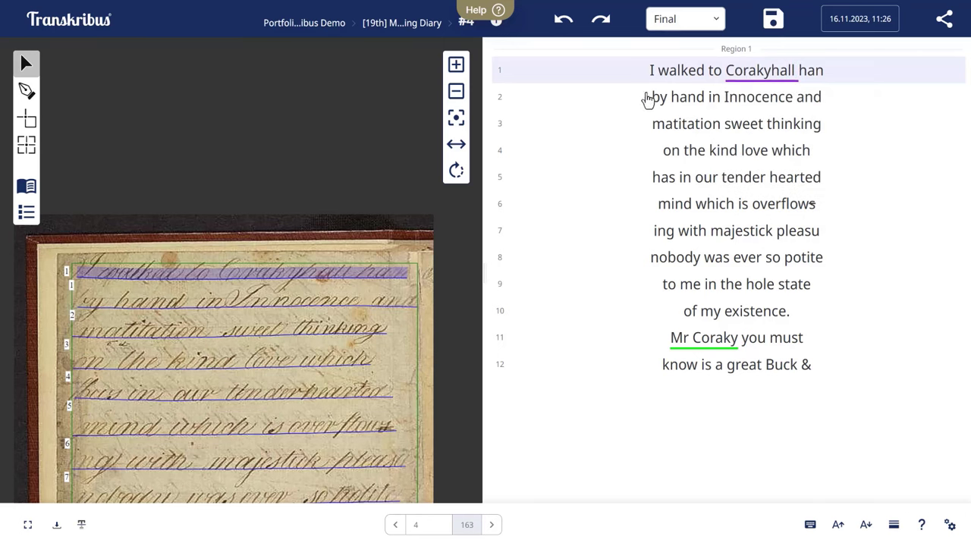
click(408, 32)
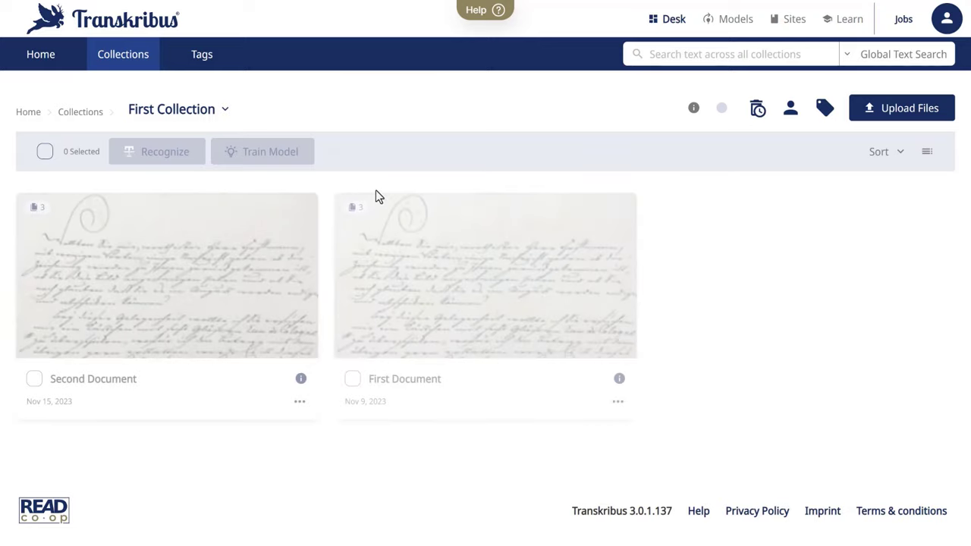
Step: Open First Collection's Manage Users panel and search for a new user by e-mail, typing 'user'
click(792, 110)
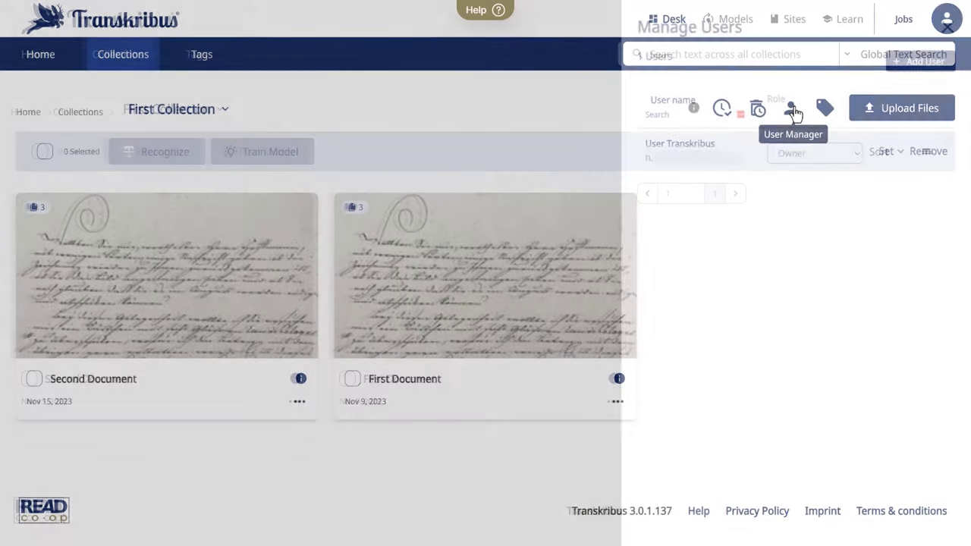
click(905, 66)
click(865, 88)
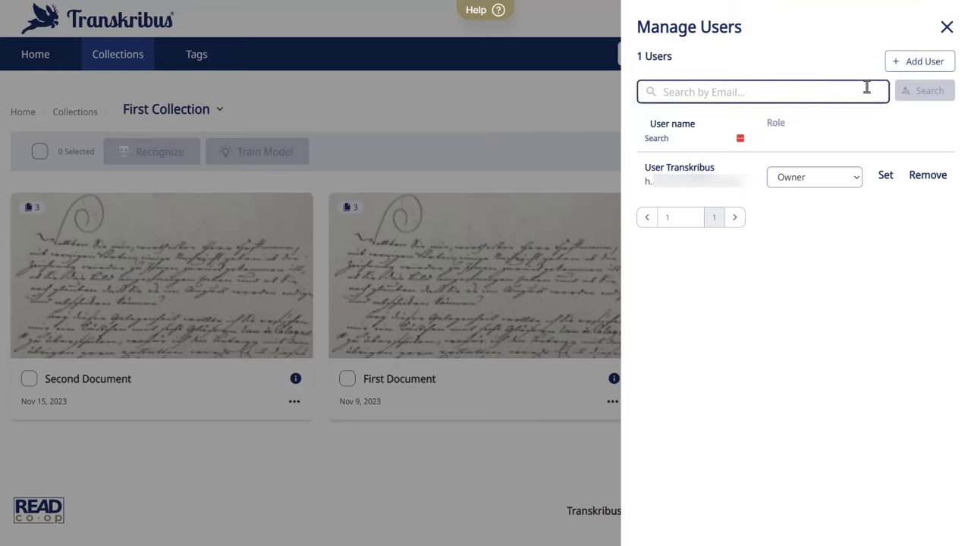
text(user)
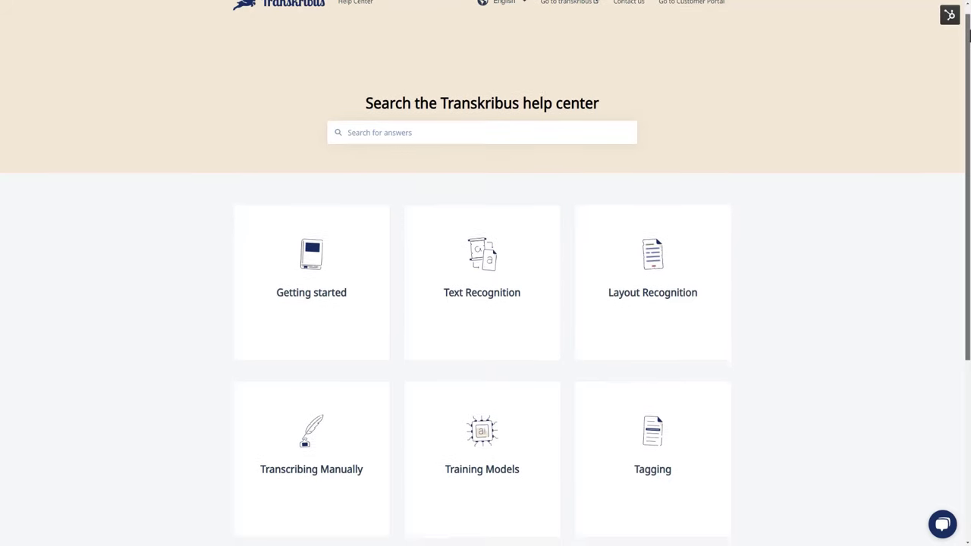
Step: Open the Help Center's Text Recognition article on automatically transcribing your documents
scroll(485, 273, down, 3)
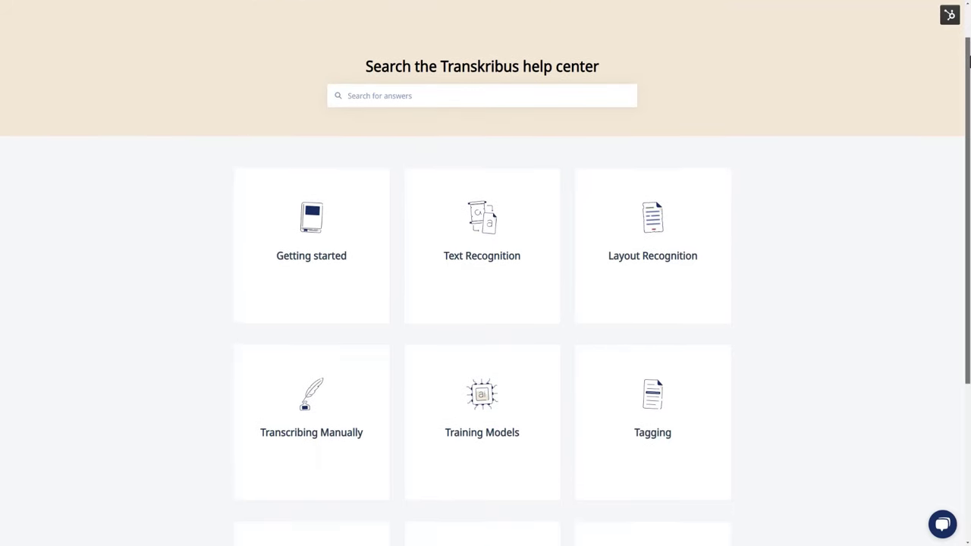
drag(969, 95, 969, 135)
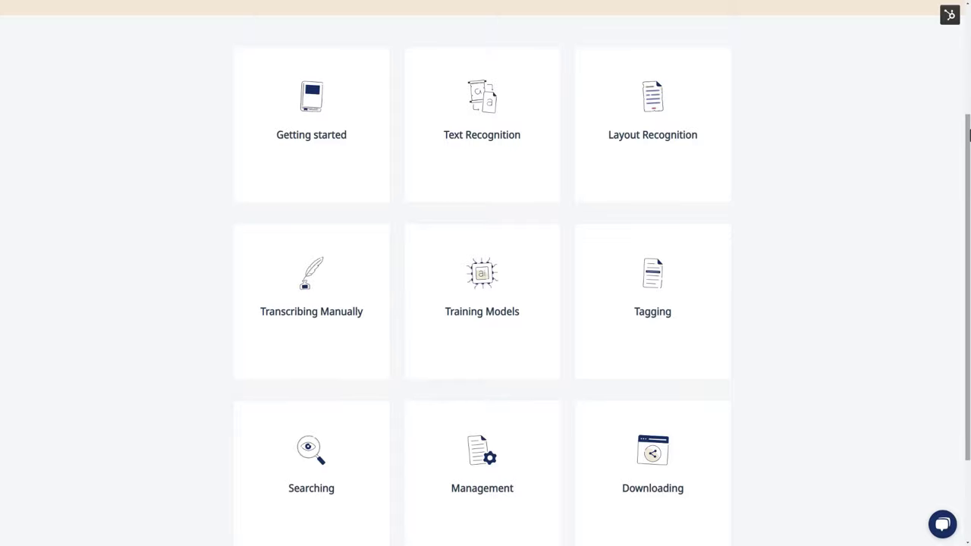
click(511, 164)
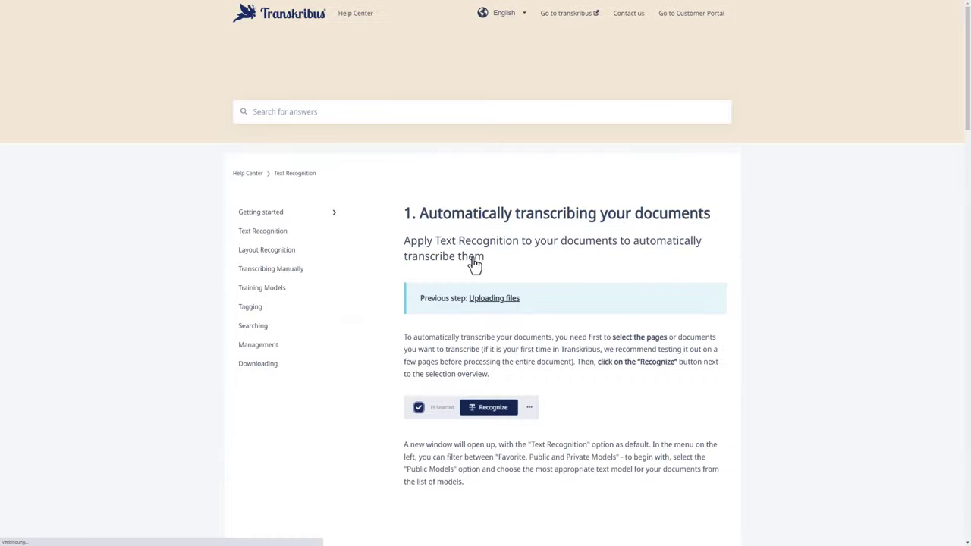
scroll(475, 266, down, 5)
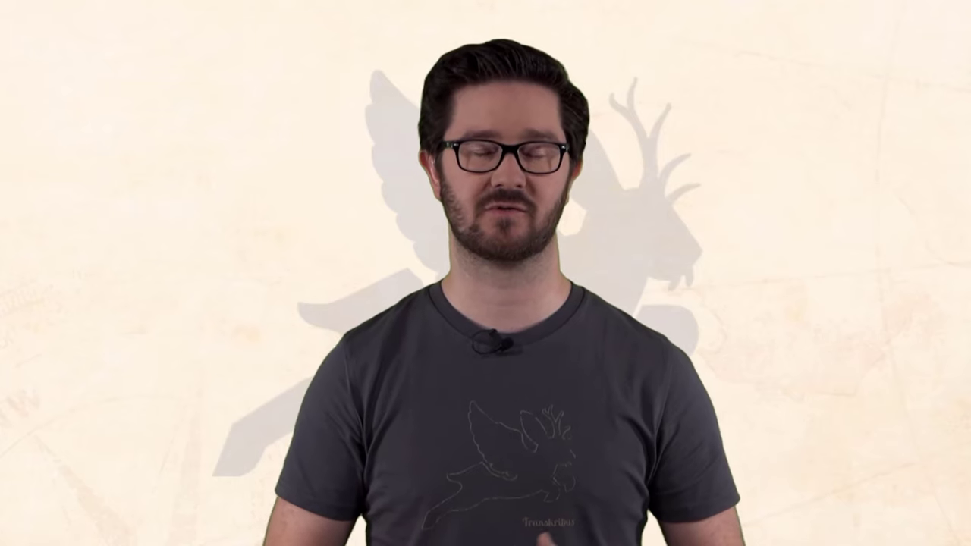